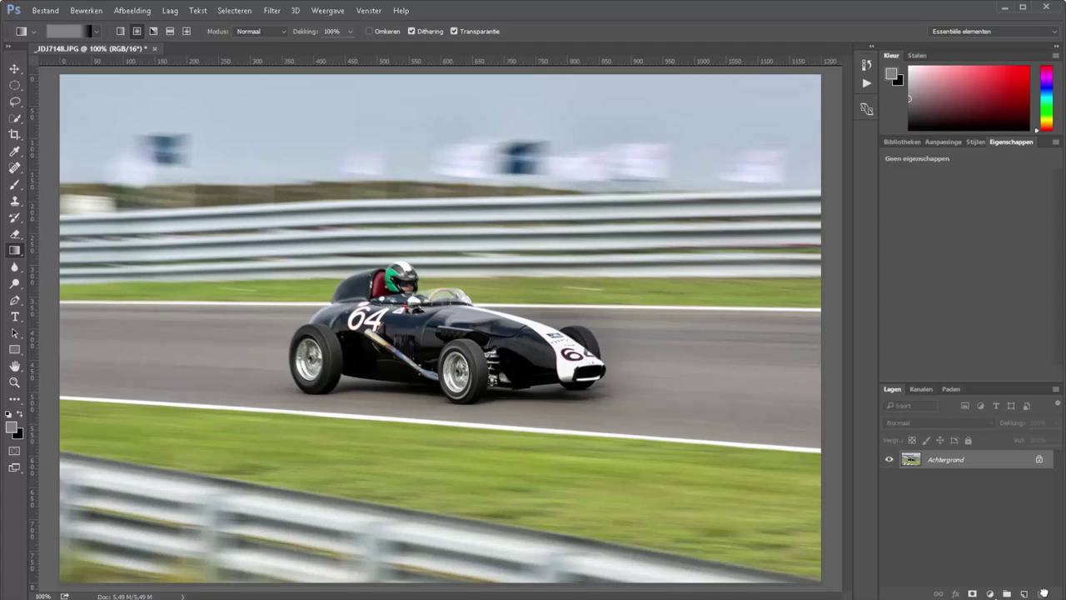
Step: Duplicate the photo layer and open the Lenscorrectie filter on the copy
key("ctrl+j")
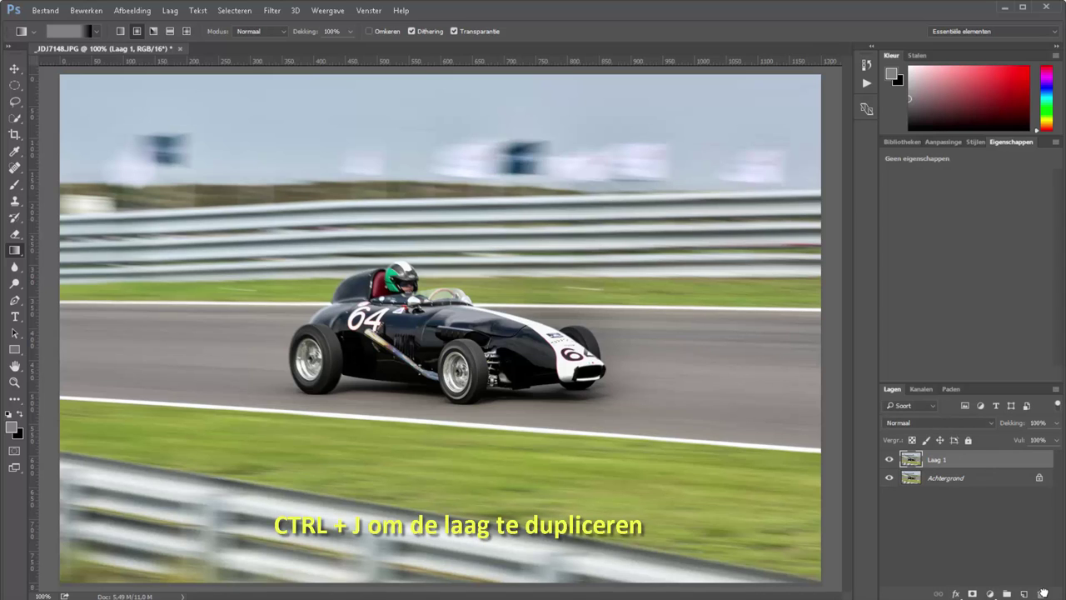
left_click(274, 11)
left_click(346, 96)
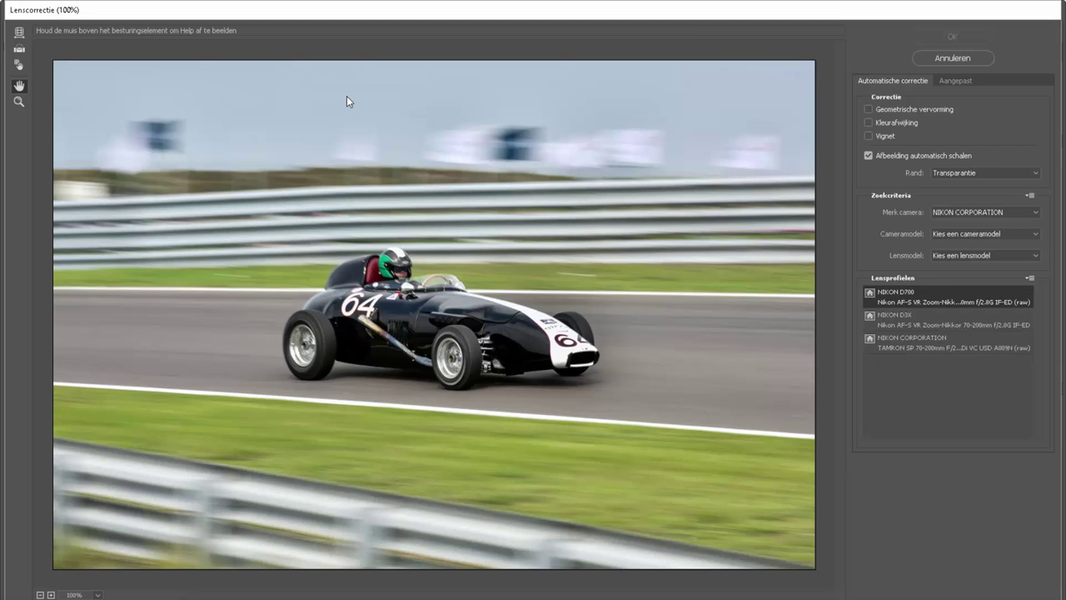
Step: Apply a custom lens-correction vignette with Hoeveelheid -88 and Middelpunt +20
left_click(867, 109)
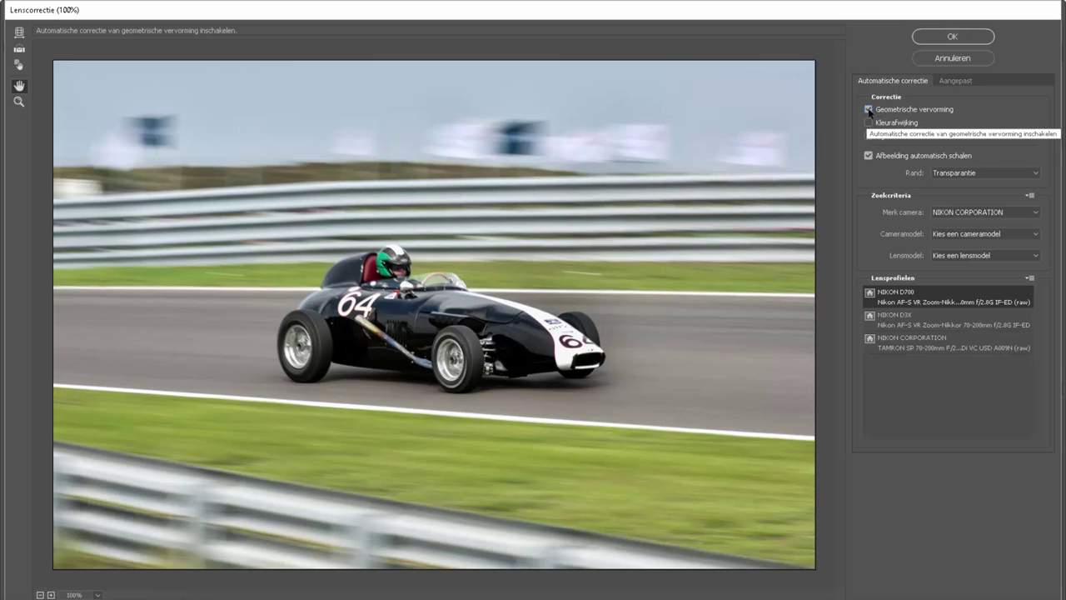
left_click(869, 110)
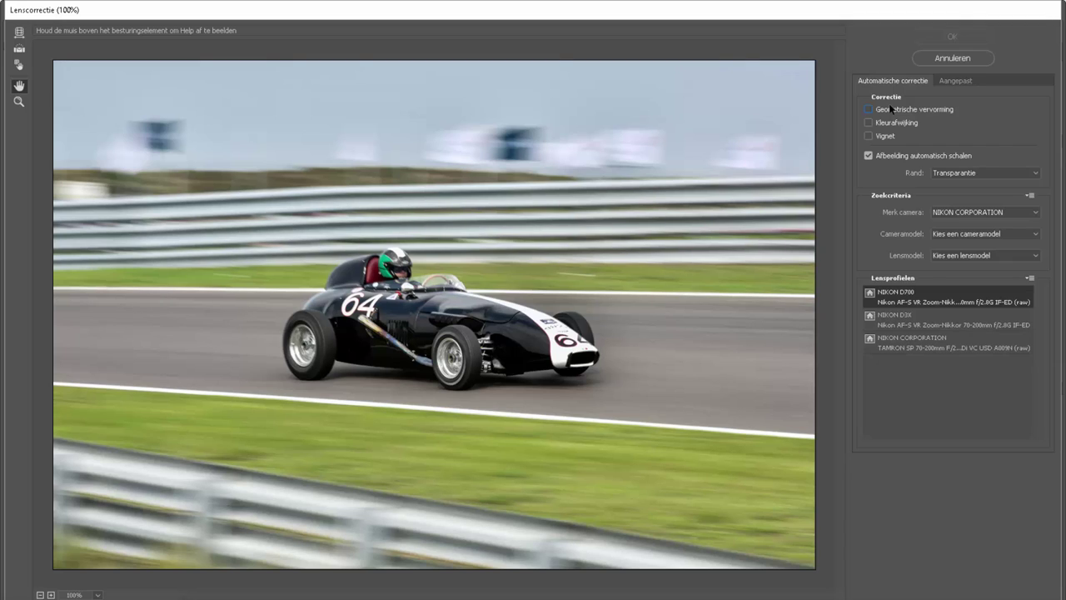
left_click(955, 80)
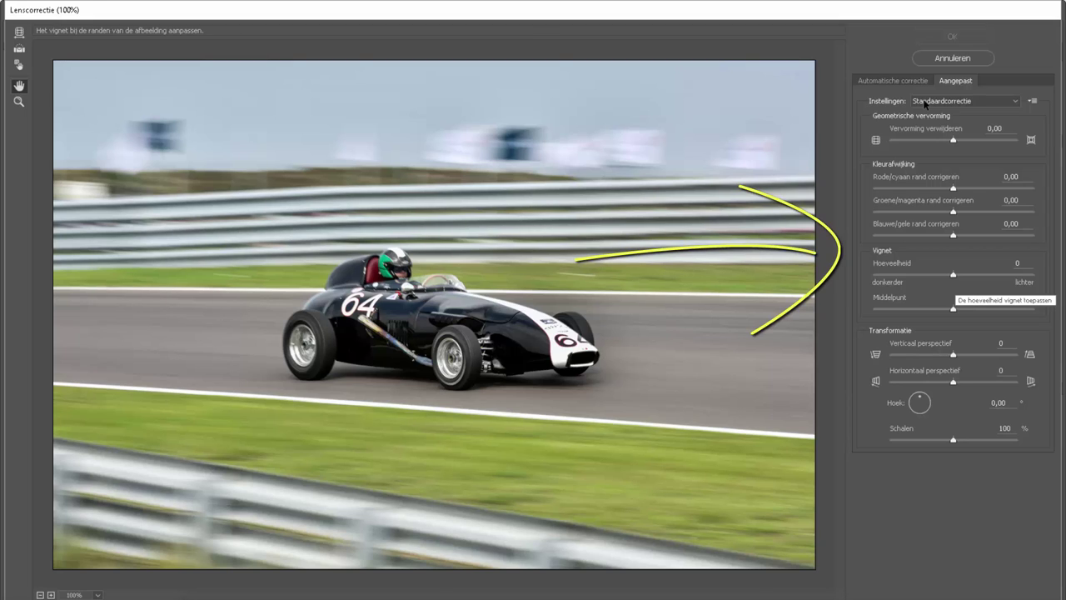
mouse_move(952, 274)
left_mouse_down()
mouse_move(1002, 275)
mouse_move(885, 284)
left_mouse_up()
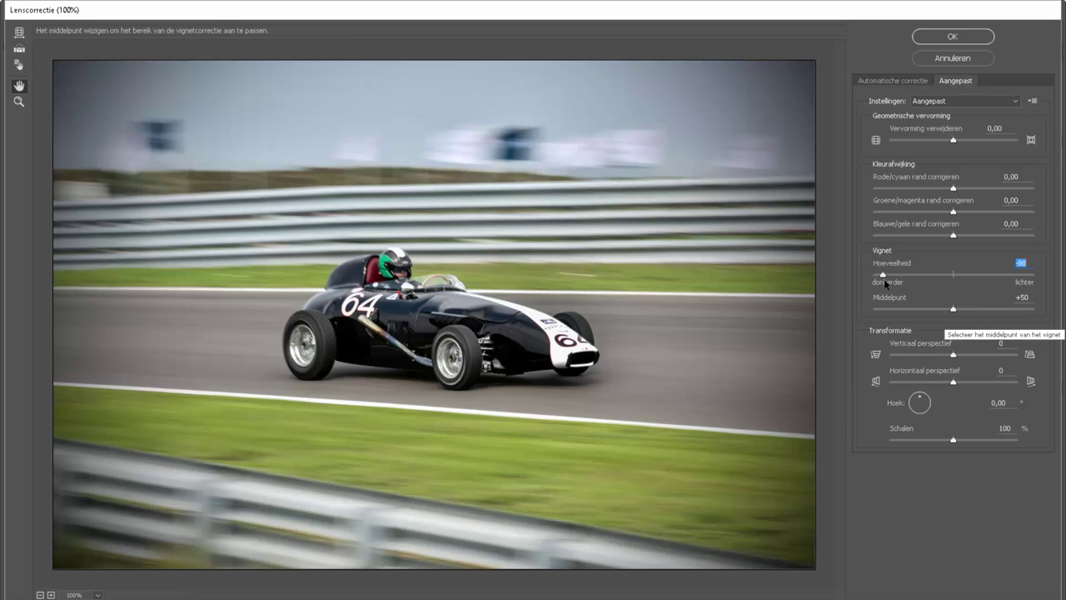
mouse_move(955, 310)
left_mouse_down()
mouse_move(1009, 309)
mouse_move(906, 314)
left_mouse_up()
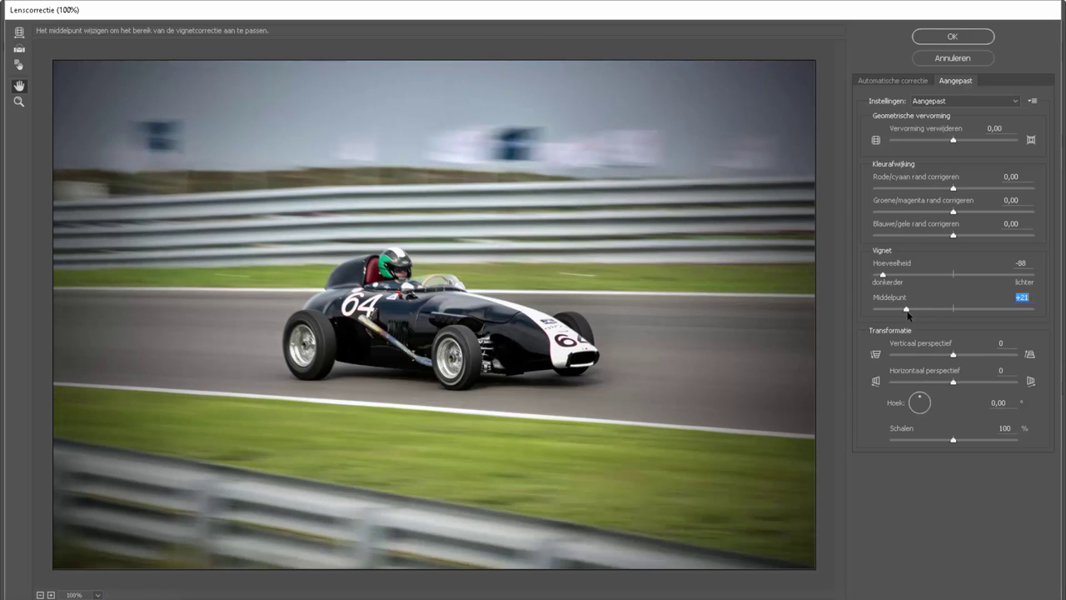
left_click(931, 36)
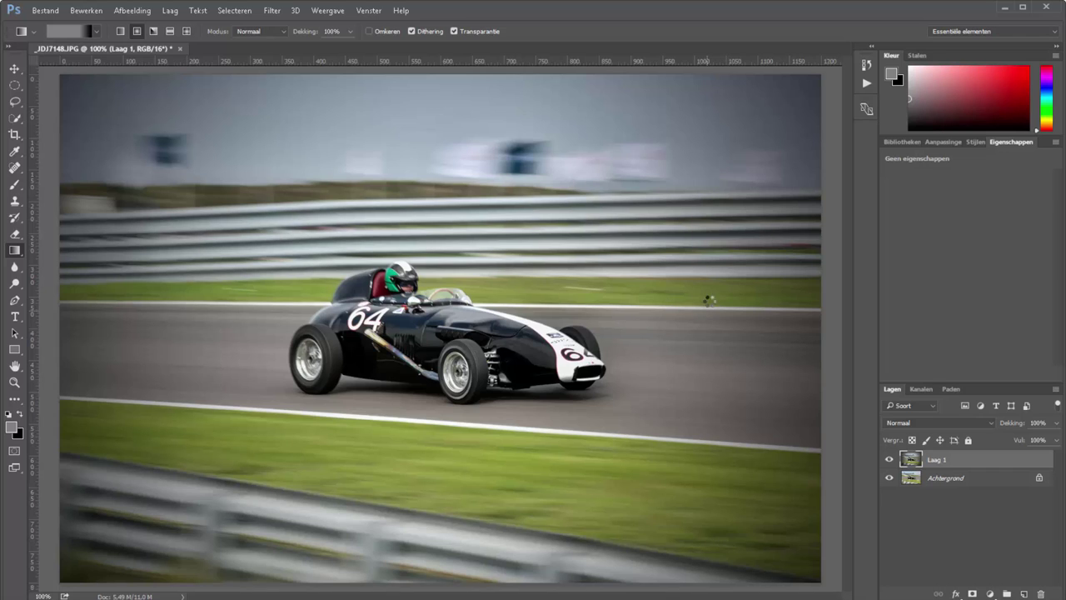
Step: Lower the duplicate layer to 66% opacity, then delete Laag 1
left_click_drag(1007, 421, 991, 421)
left_click(1010, 421)
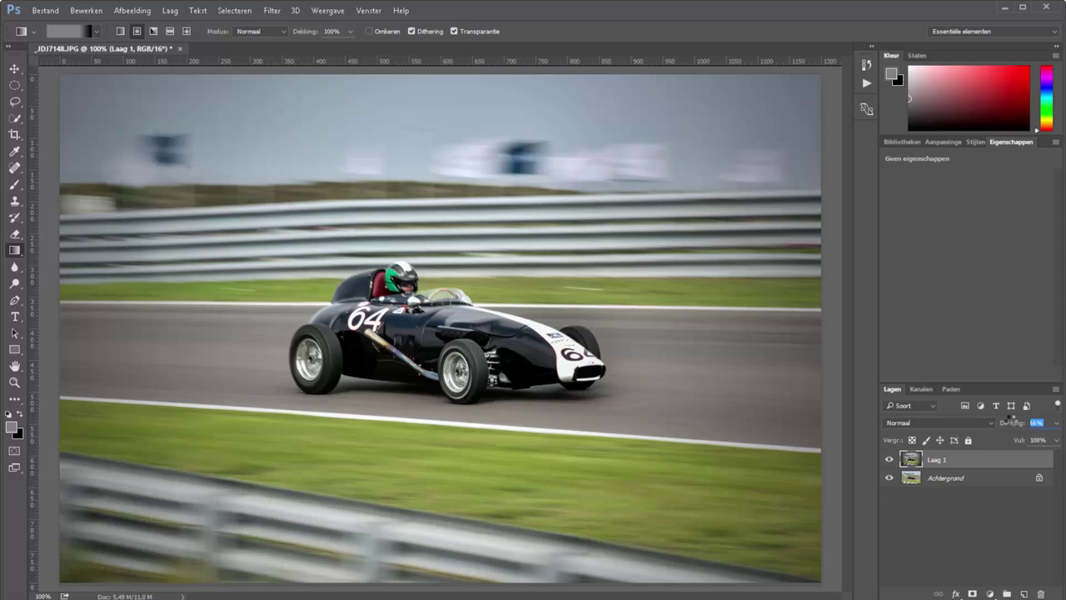
left_click_drag(937, 459, 1040, 594)
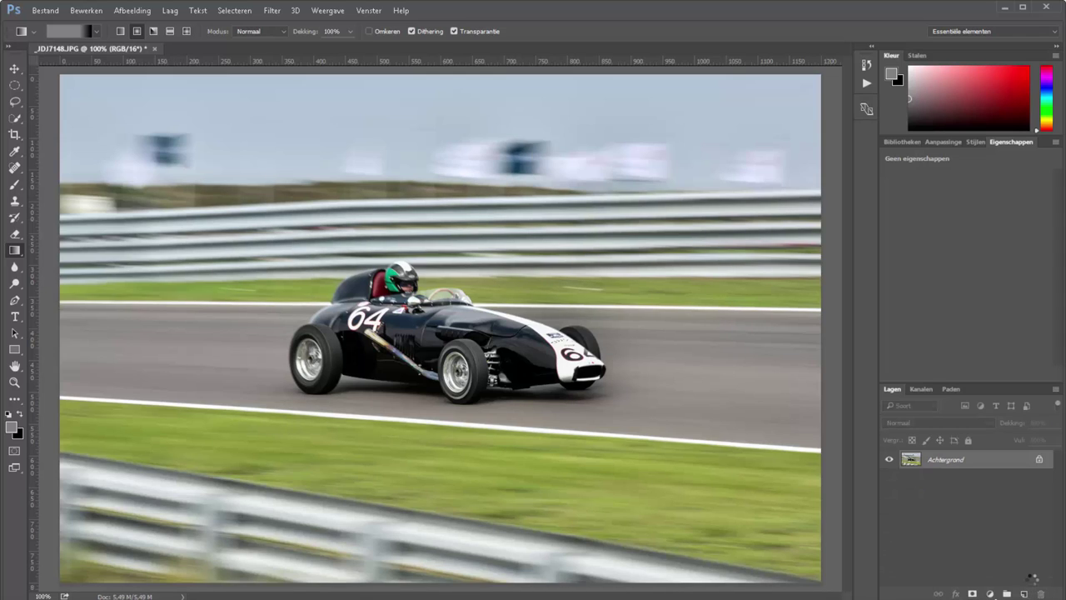
Step: Create a new empty layer named 'vignetering'
key("ctrl+shift+n")
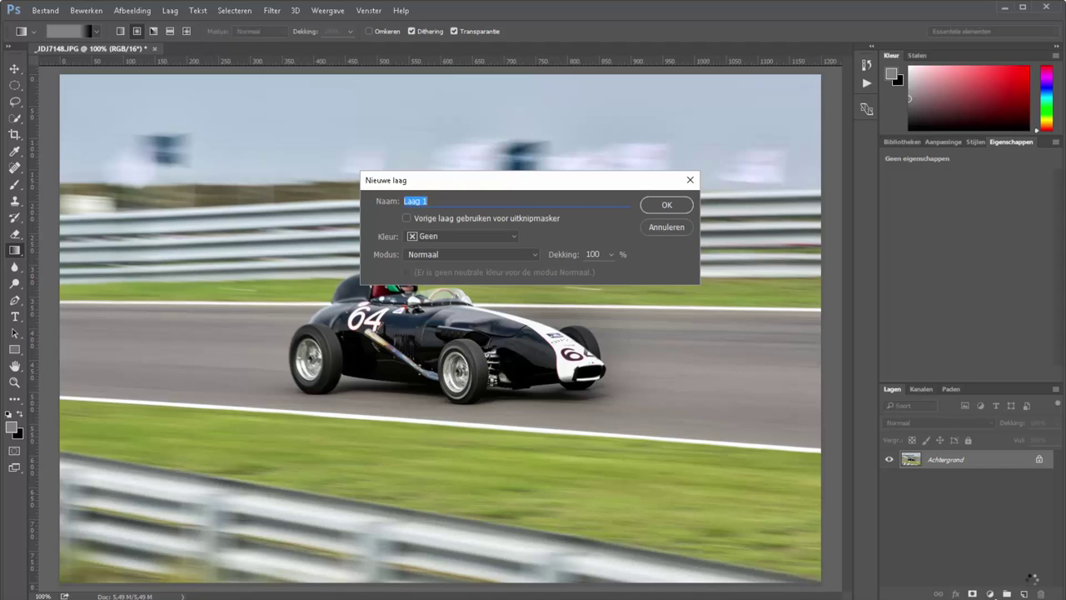
type("vignetering")
key("Return")
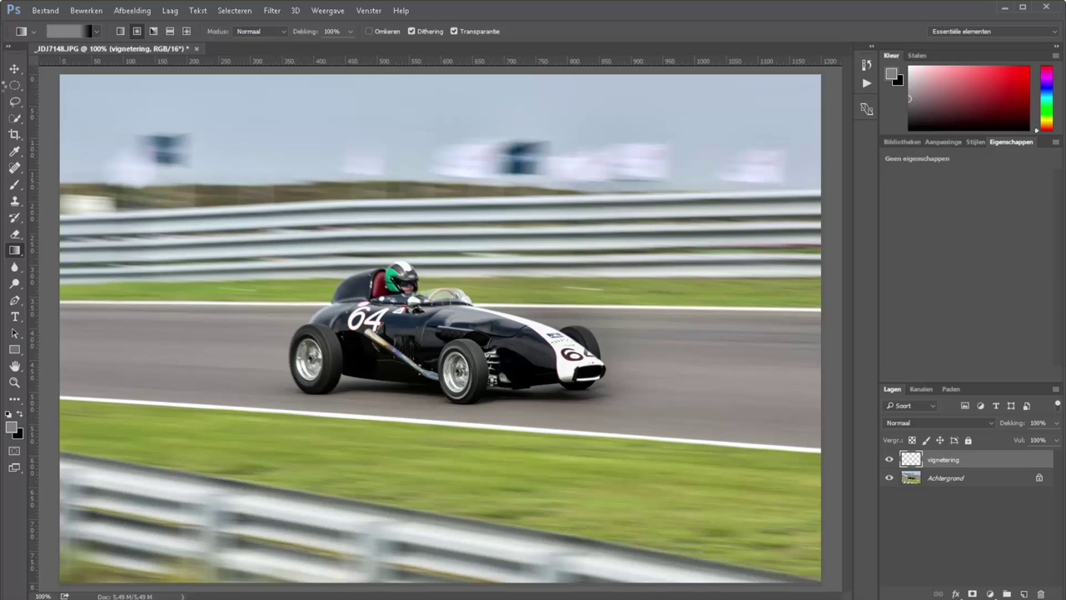
Step: Draw an elliptical selection spanning nearly the whole photo
left_click(15, 84)
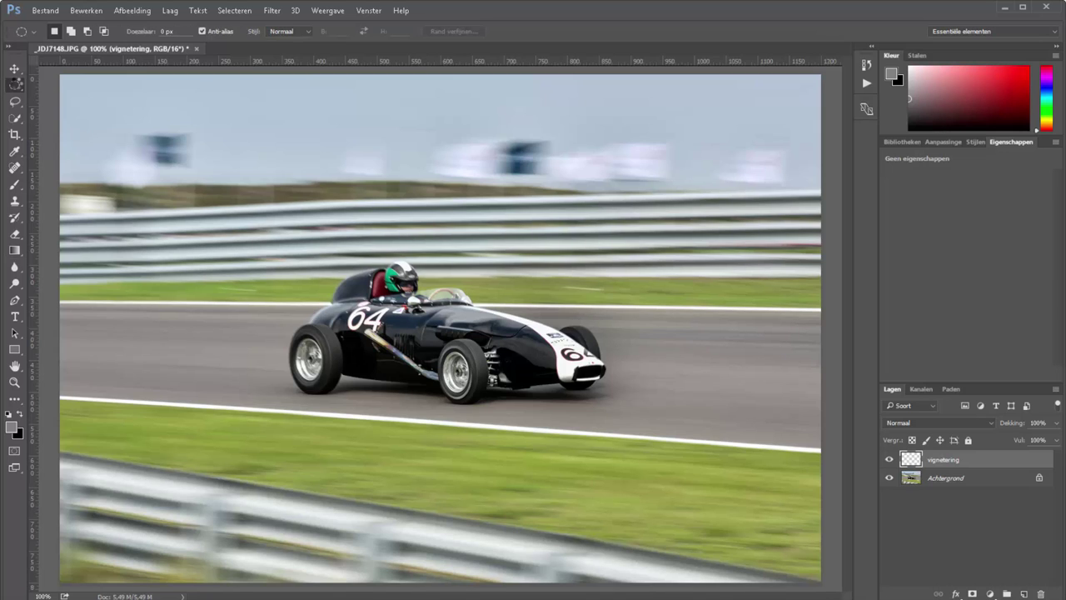
mouse_move(53, 73)
left_mouse_down()
mouse_move(227, 215)
mouse_move(820, 582)
left_mouse_up()
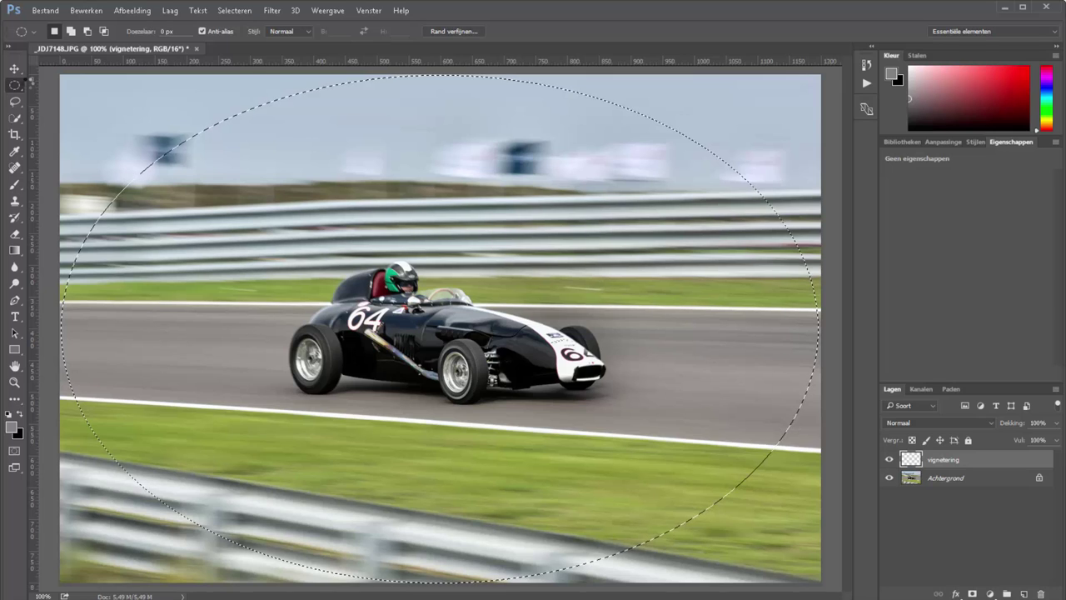
right_click(14, 85)
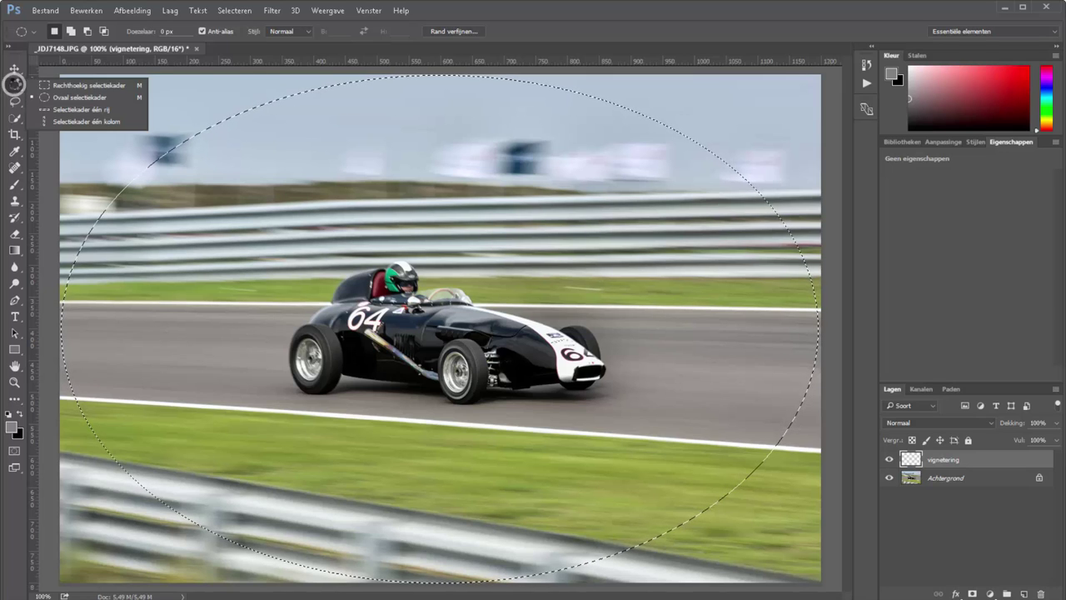
left_click(513, 406)
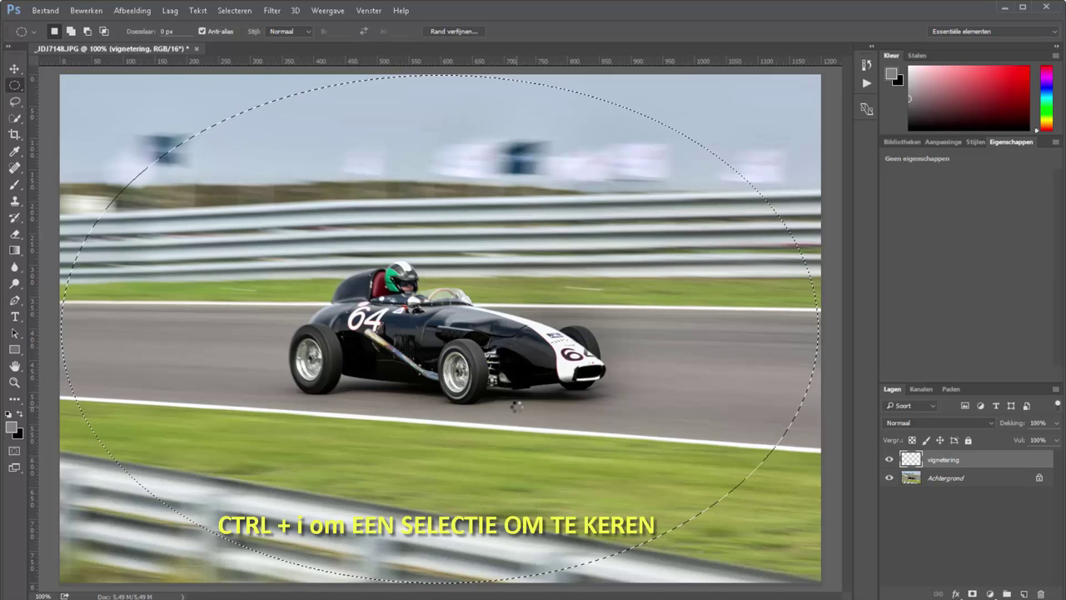
Step: Invert the selection, fill the area outside the ellipse with black, and deselect
key("ctrl+shift+i")
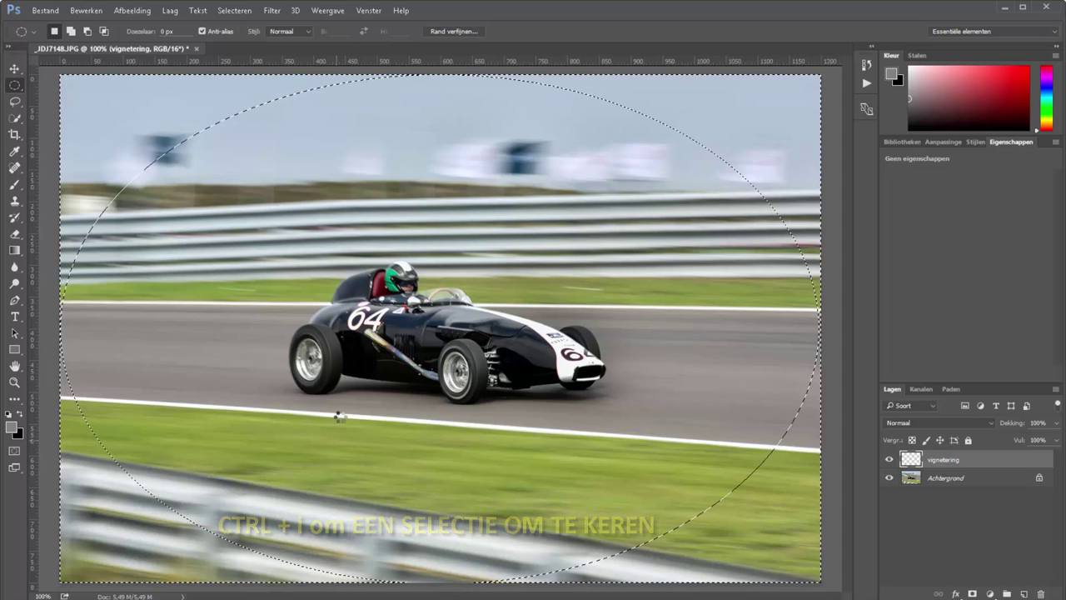
key("shift+F5")
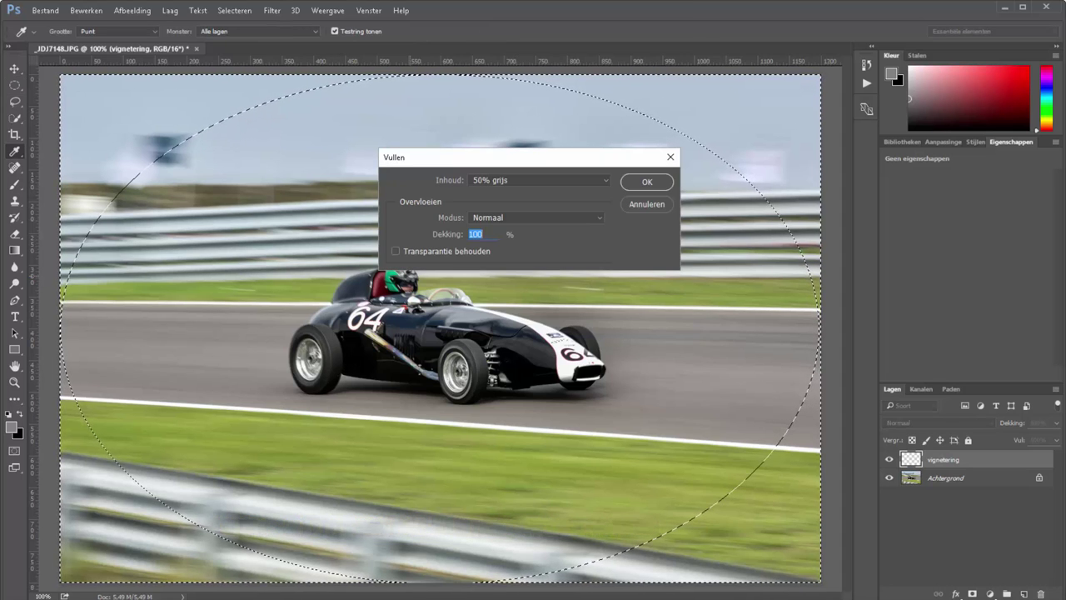
left_click(537, 180)
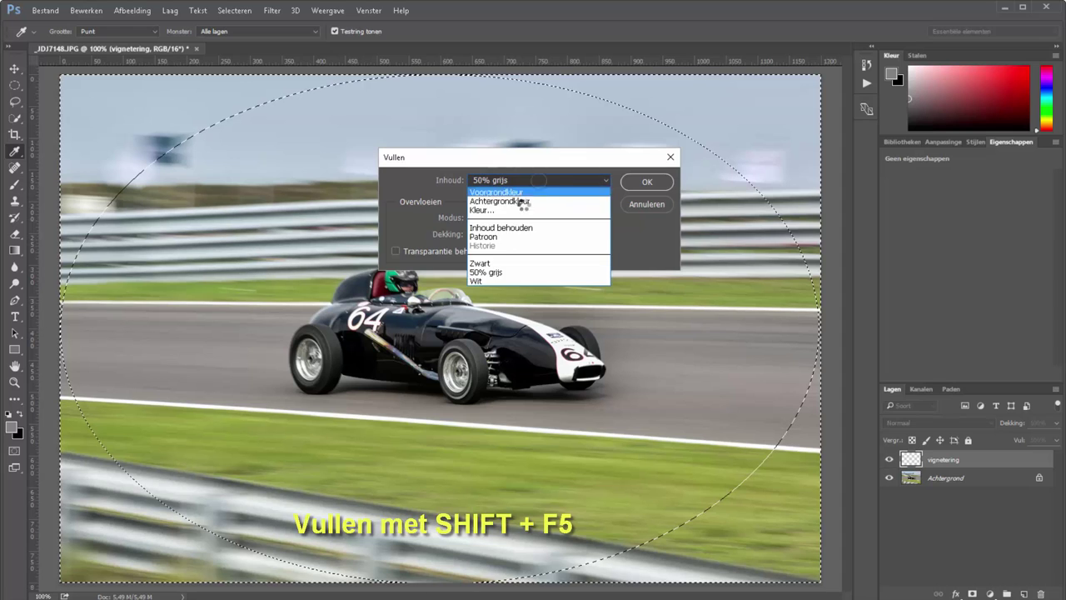
left_click(501, 264)
left_click(643, 181)
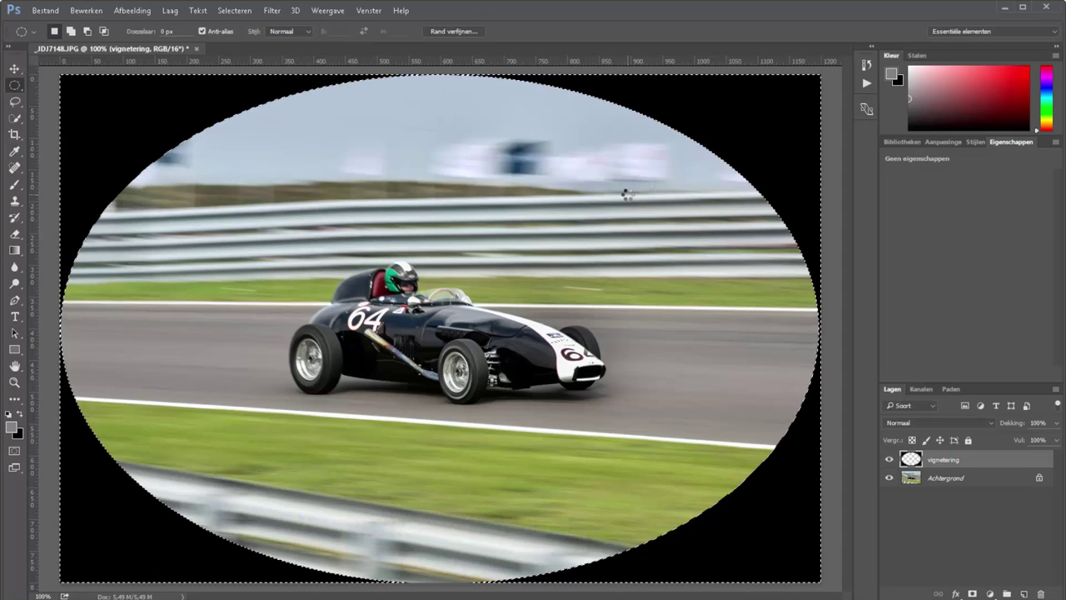
key("ctrl+d")
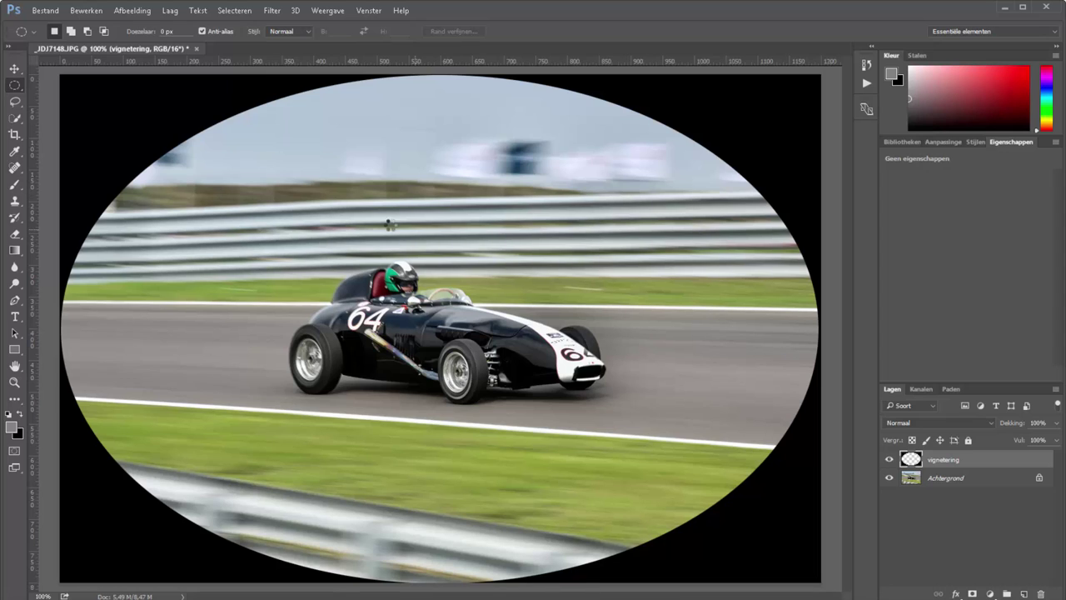
Step: Soften the black vignette edge with a Gaussiaans vervagen blur
left_click(272, 10)
mouse_move(286, 223)
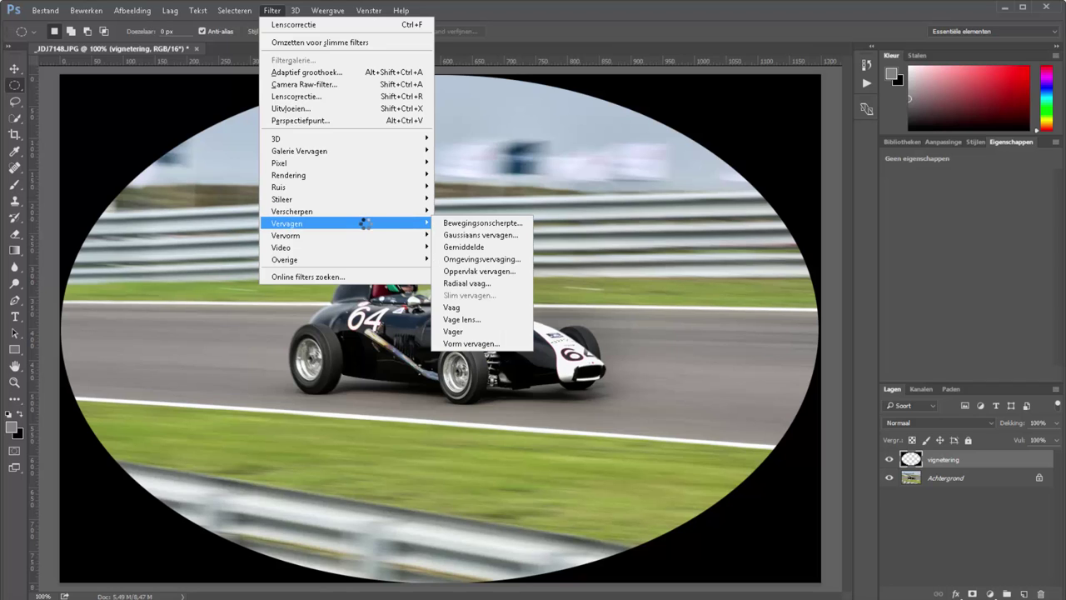
left_click(484, 235)
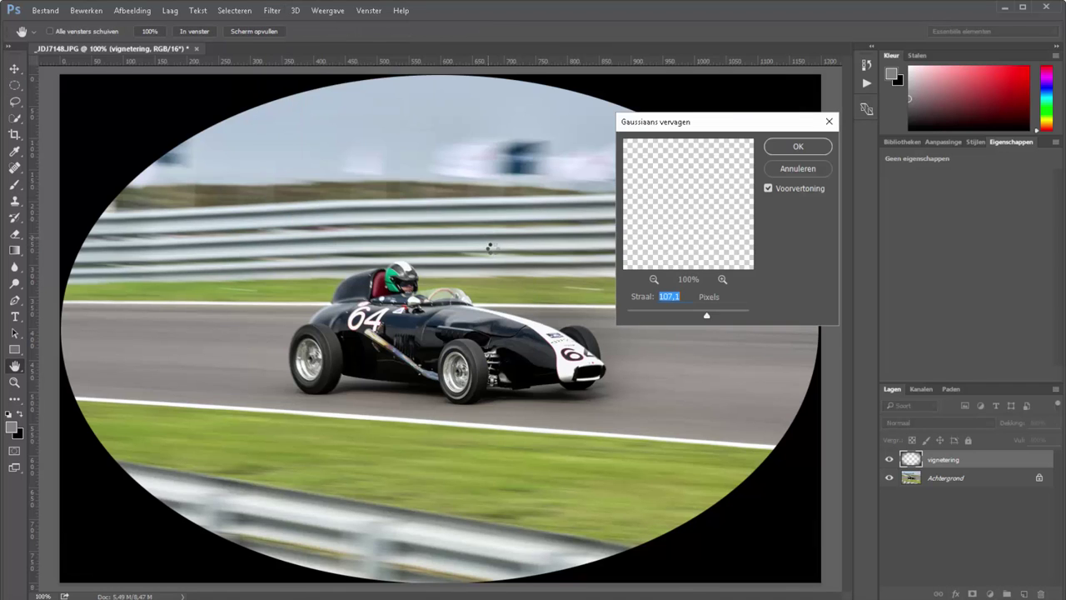
mouse_move(707, 315)
left_mouse_down()
mouse_move(659, 312)
mouse_move(705, 313)
left_mouse_up()
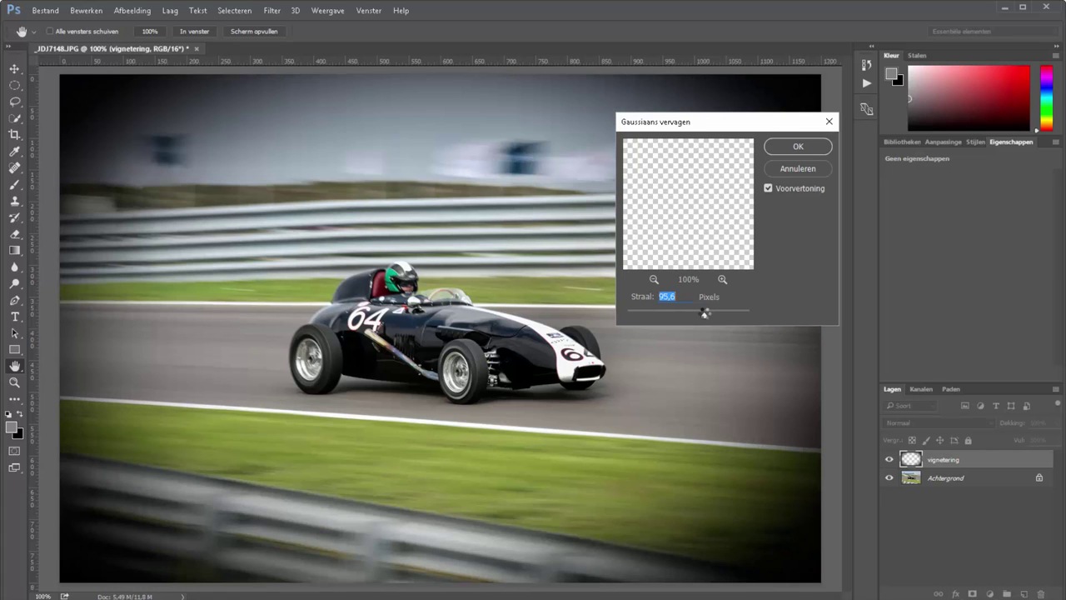
left_click(792, 146)
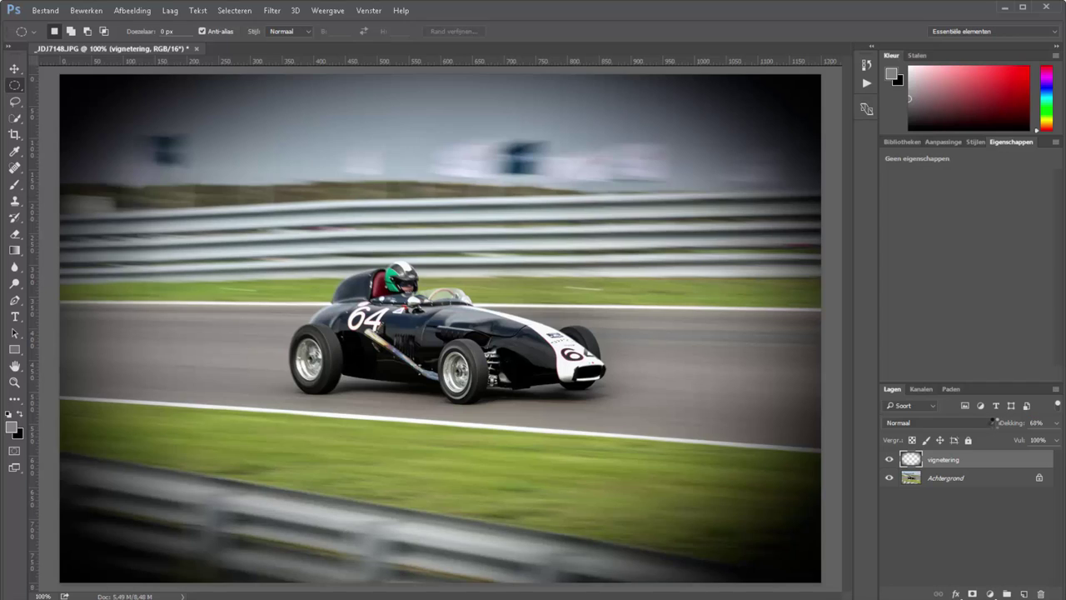
Step: Lower the vignette layer to 58% opacity, then delete the vignetering layer
left_click_drag(995, 421, 1006, 422)
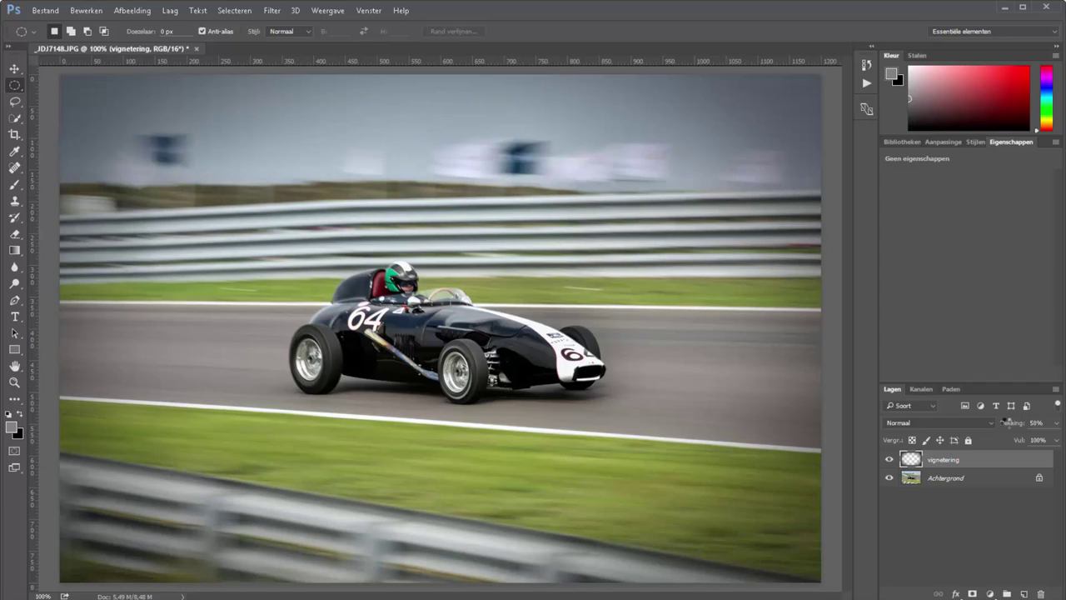
left_click(1008, 422)
left_click_drag(944, 459, 1040, 594)
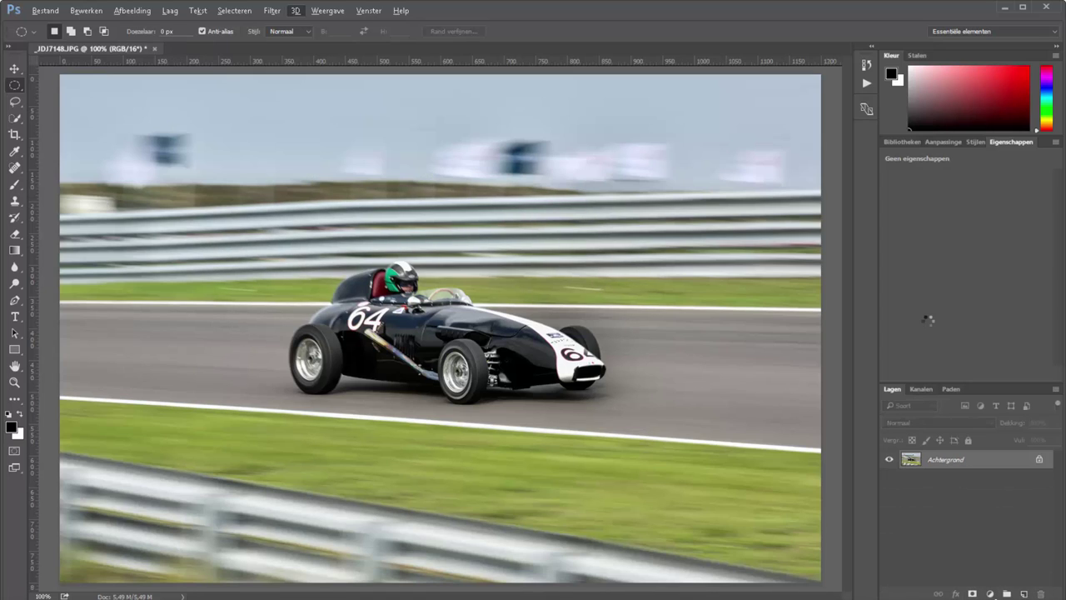
Step: Create a new empty layer named 'vignetering'
key("ctrl+shift+n")
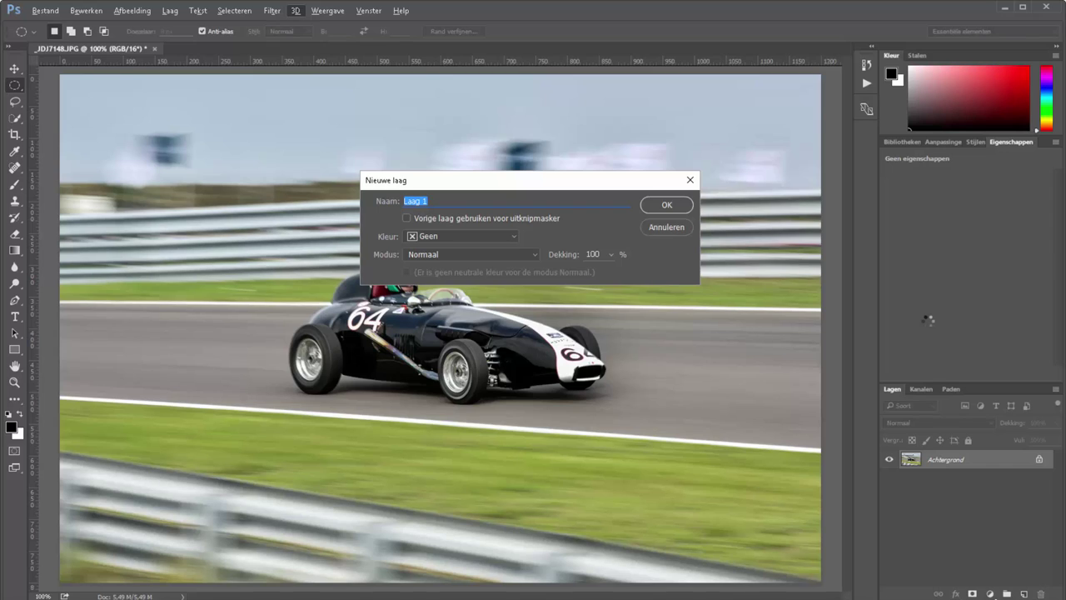
type("vigneteri")
type("ng")
key("Return")
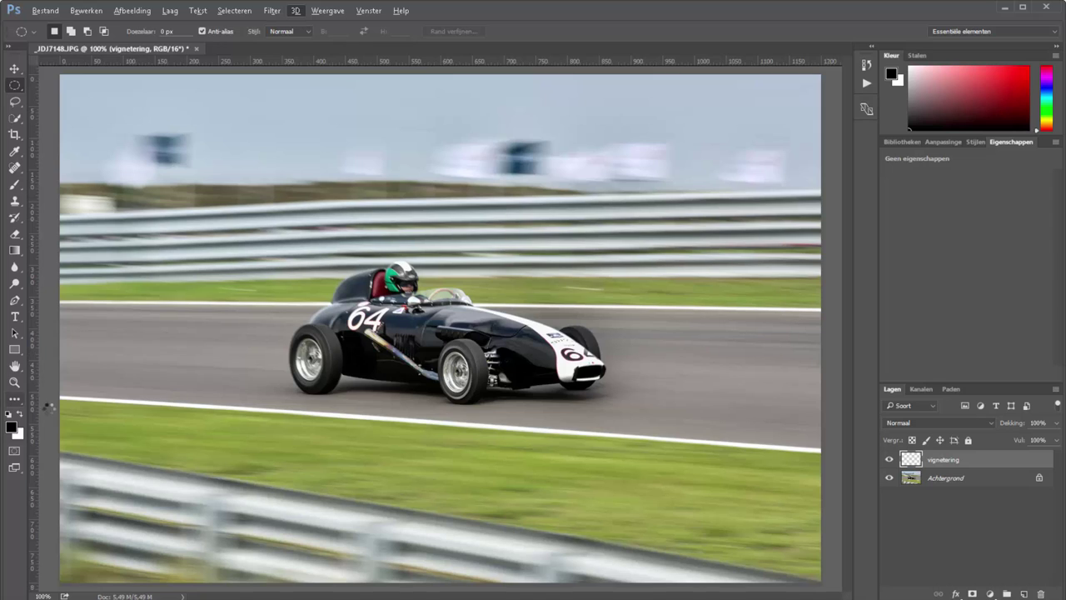
Step: Make mid-grey RGB 128,128,128 the foreground colour with black as background
left_click(17, 433)
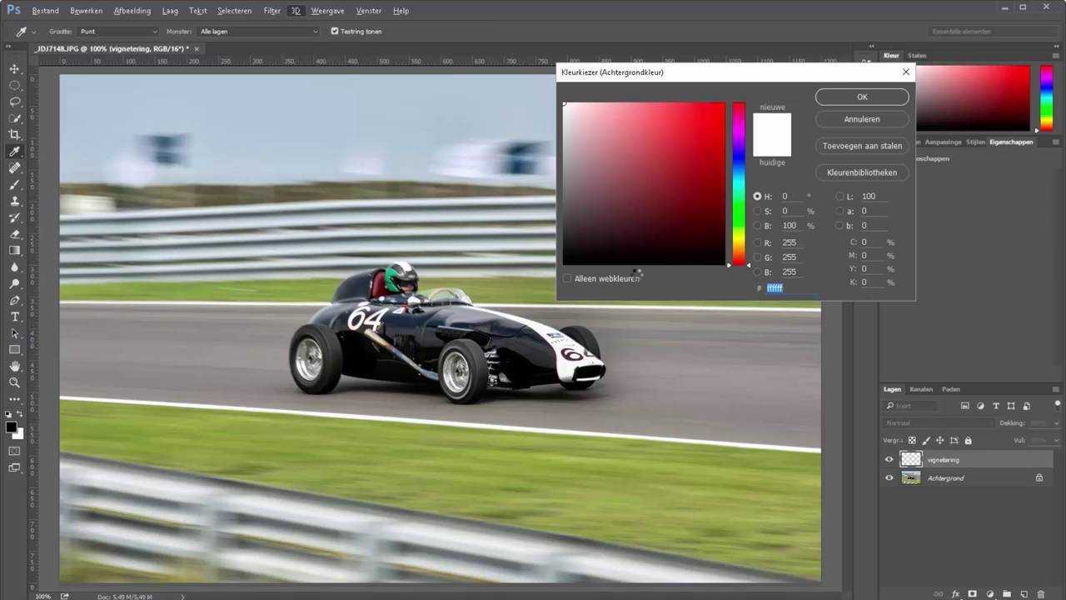
double_click(789, 242)
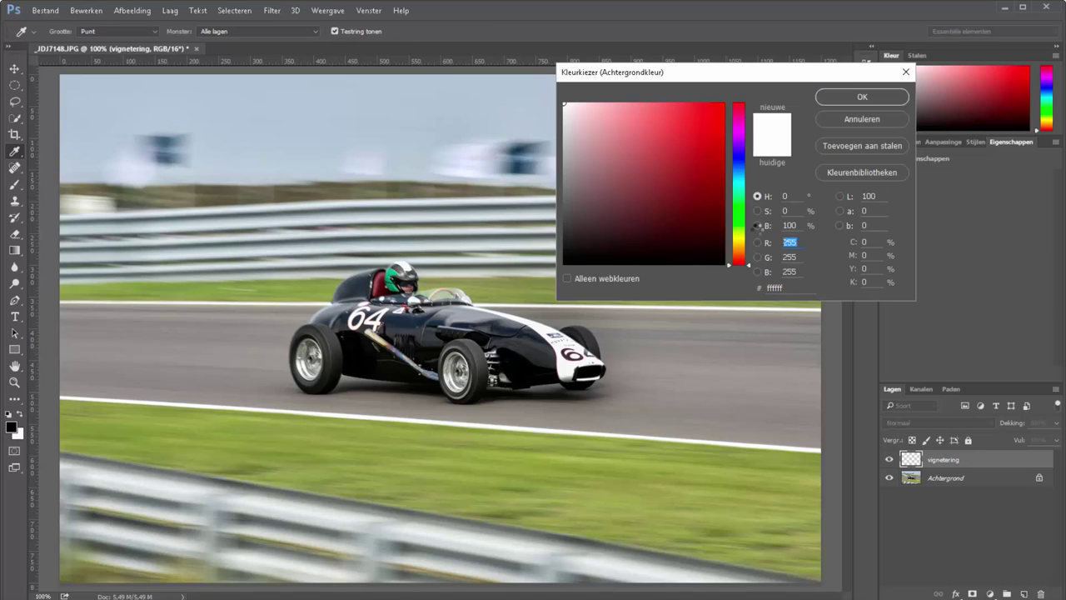
type("128")
key("Tab")
type("12")
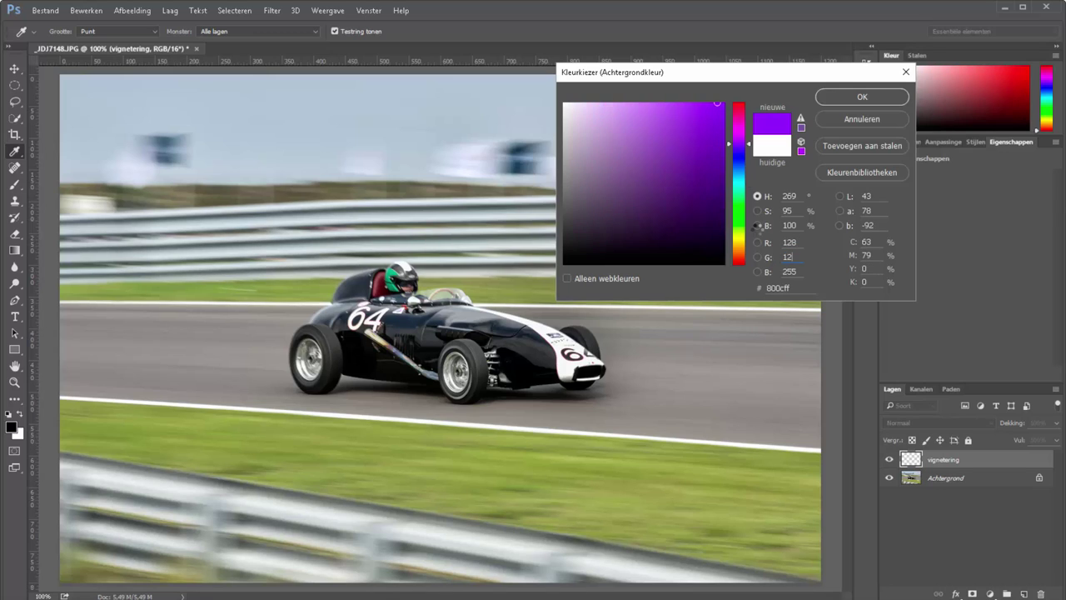
type("8")
key("Tab")
type("128")
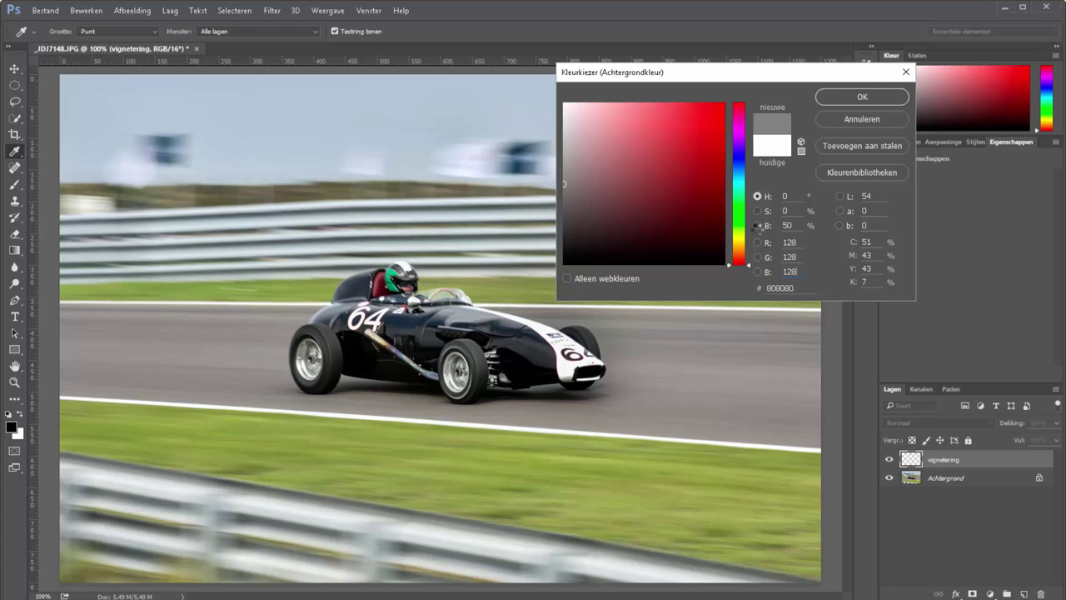
left_click(846, 98)
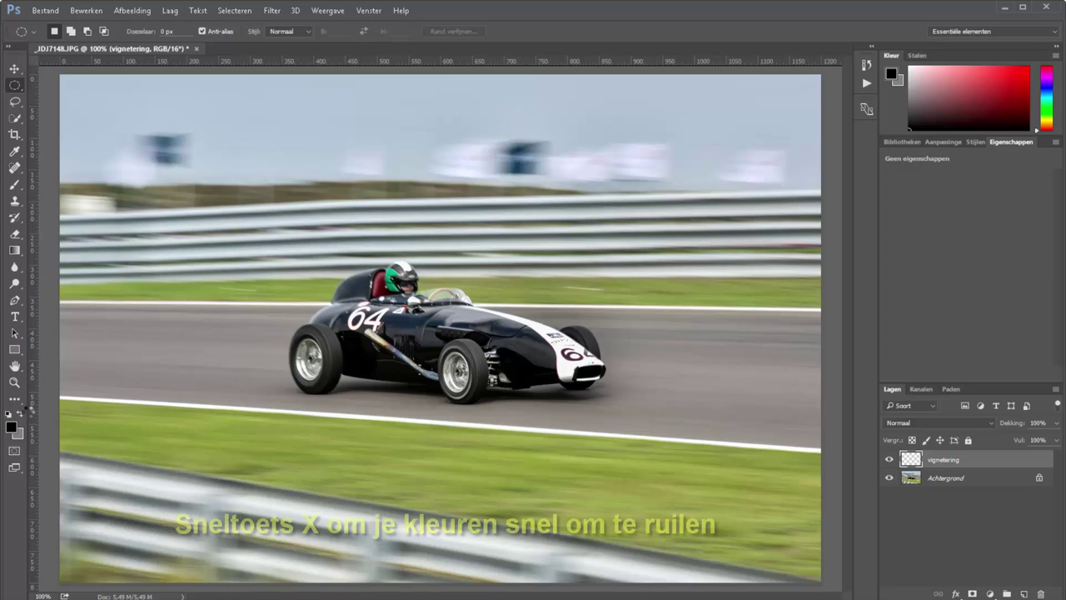
key("x")
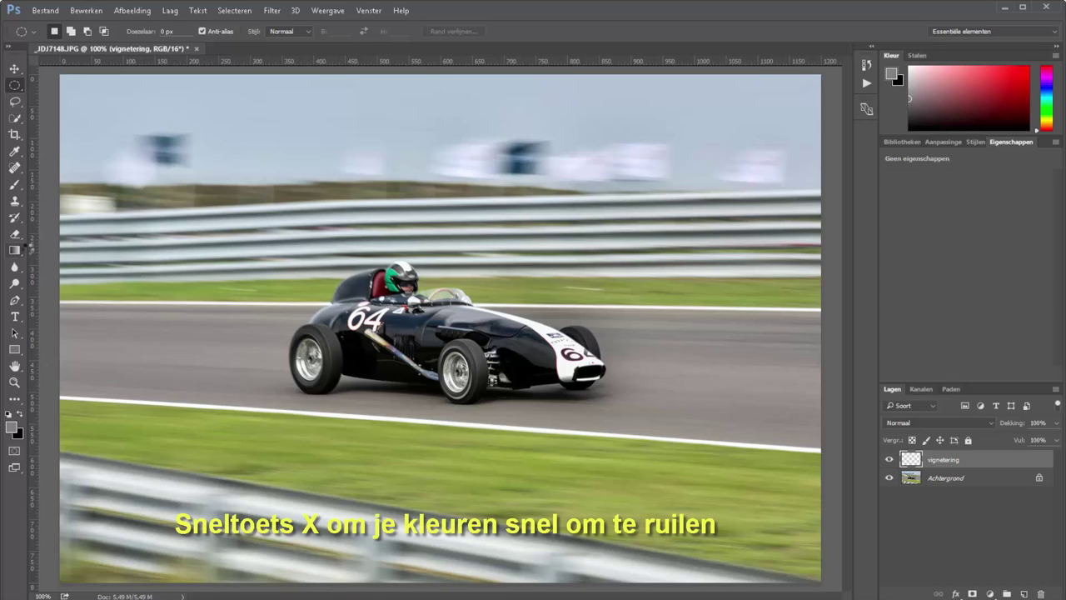
left_click(15, 250)
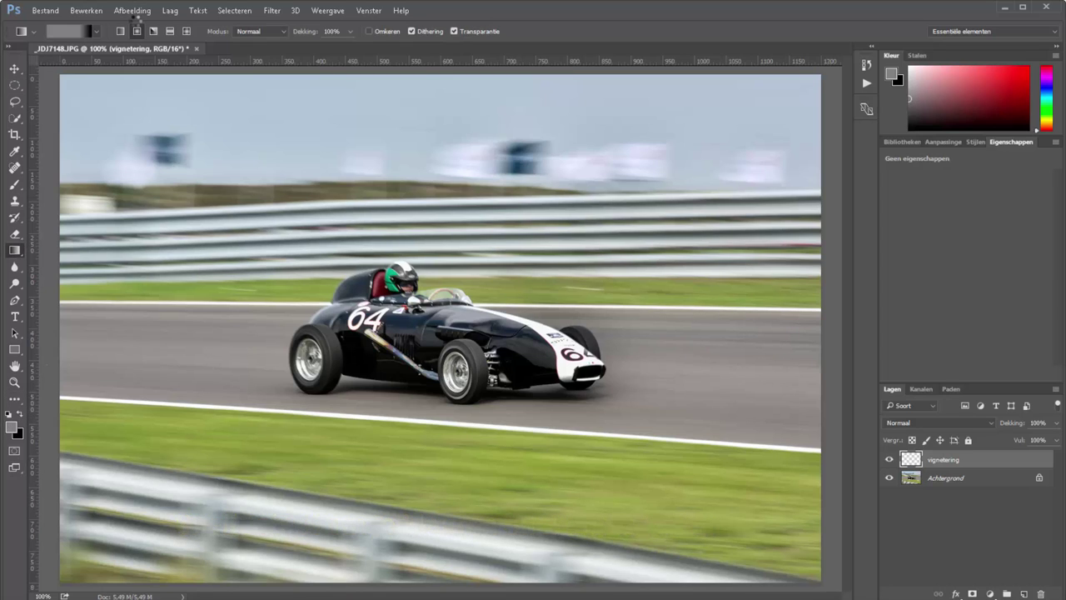
Step: Fill the vignetering layer with a Radial gradient, grey centre fading to black edges
left_click(120, 31)
left_click(137, 31)
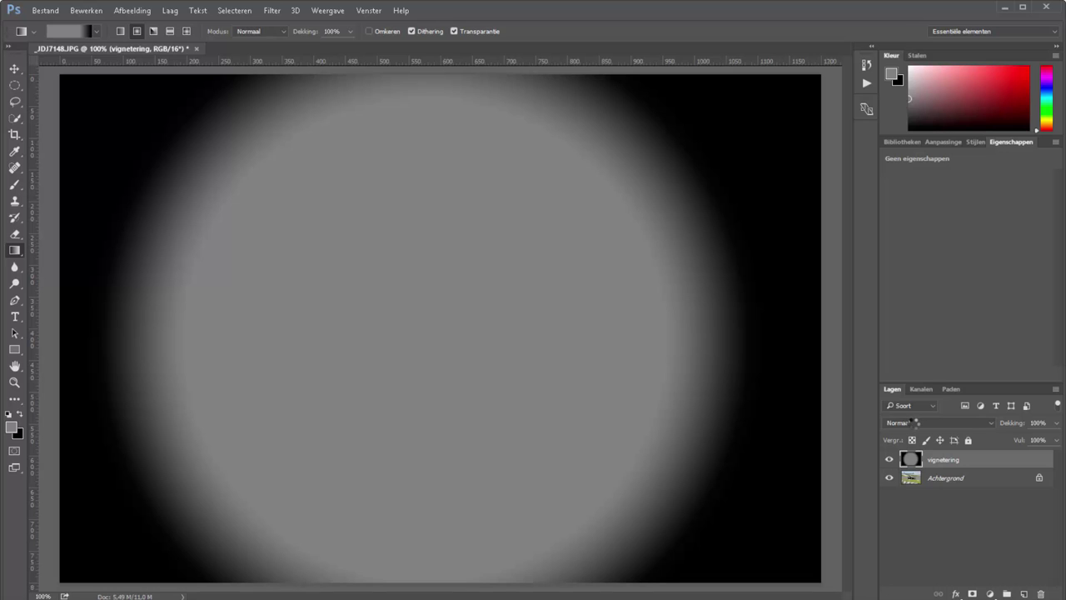
left_click(915, 424)
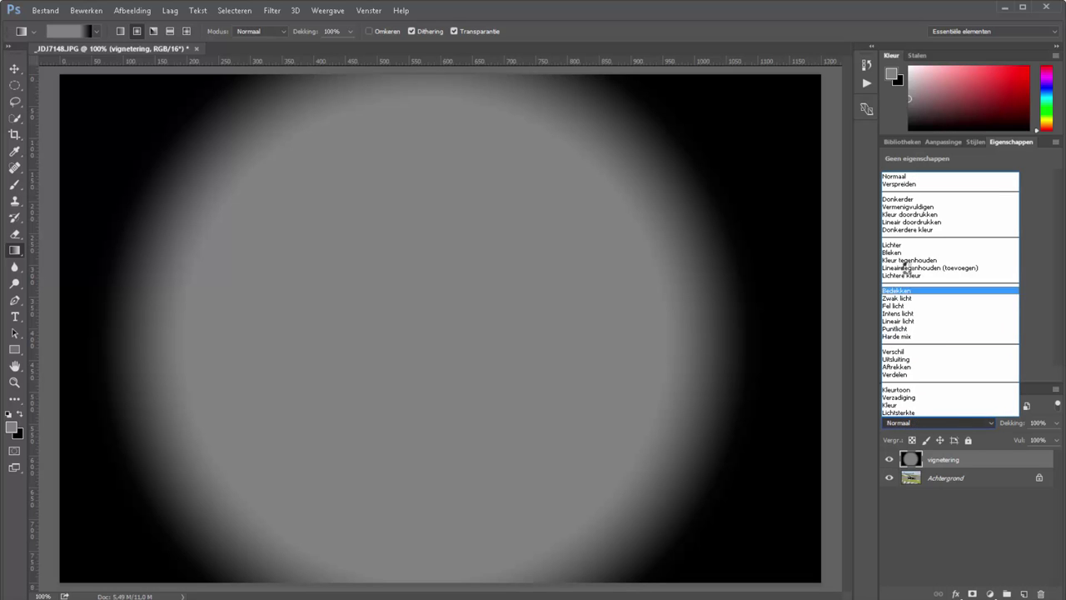
Step: Try Bedekken, then set the vignetering layer to Zwak licht at 72% opacity
left_click(914, 290)
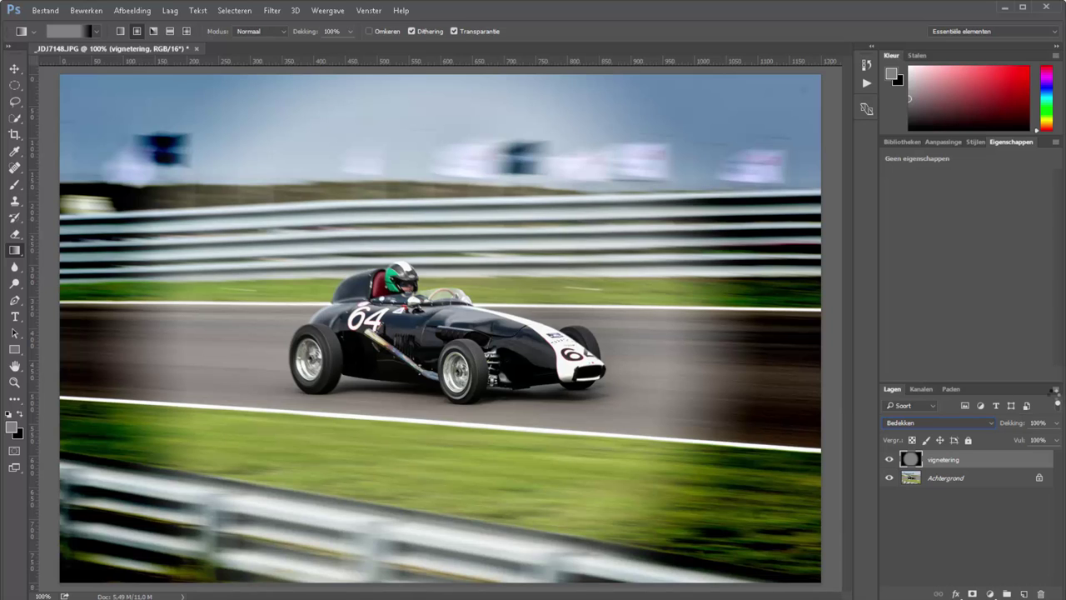
left_click_drag(1010, 422, 1003, 422)
left_click(916, 423)
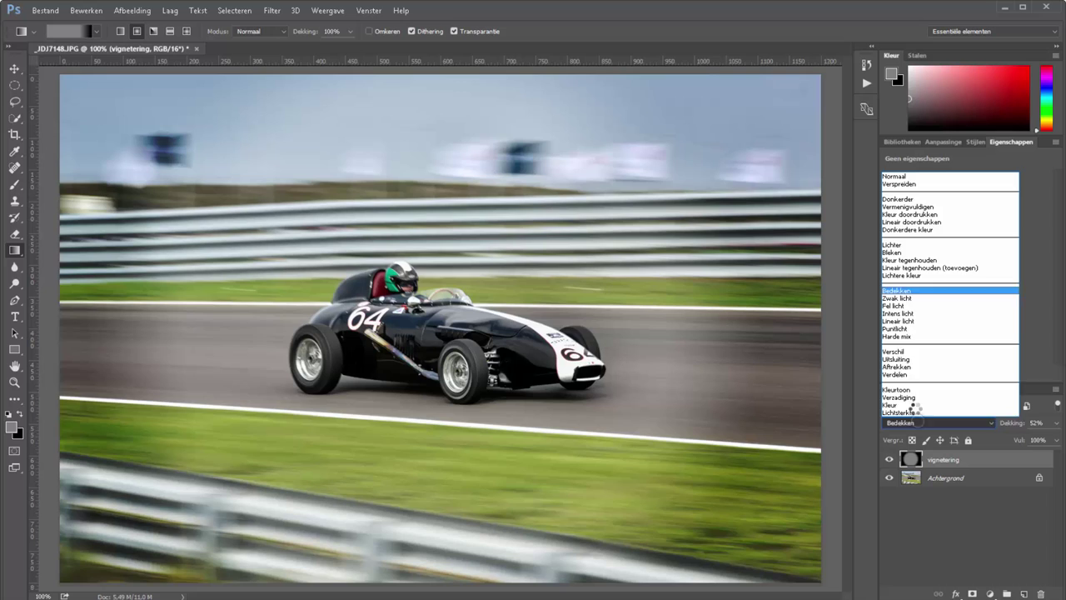
left_click(915, 297)
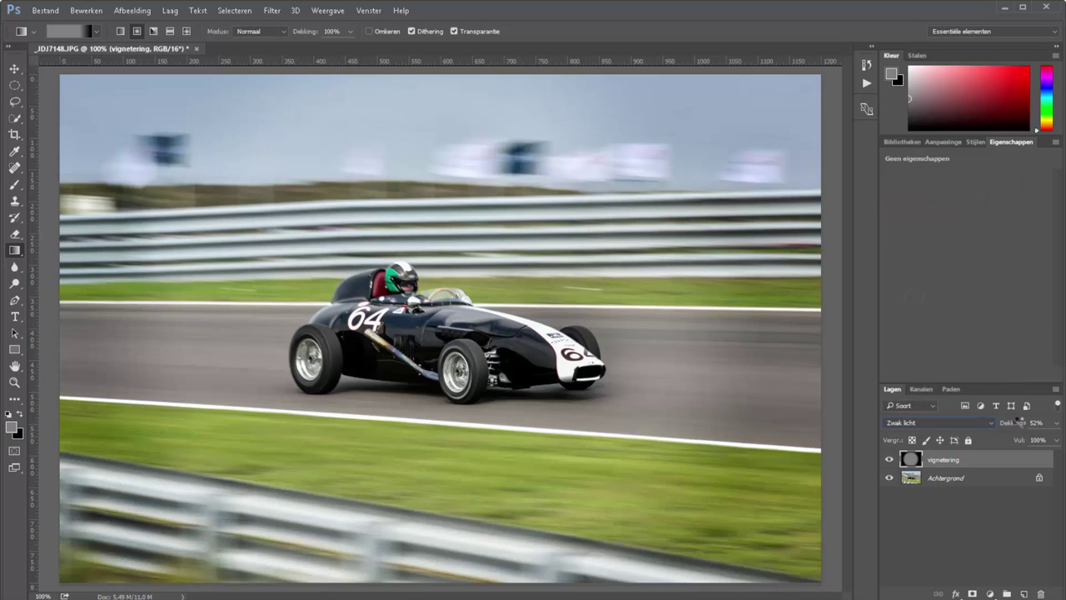
left_click_drag(1020, 421, 1023, 422)
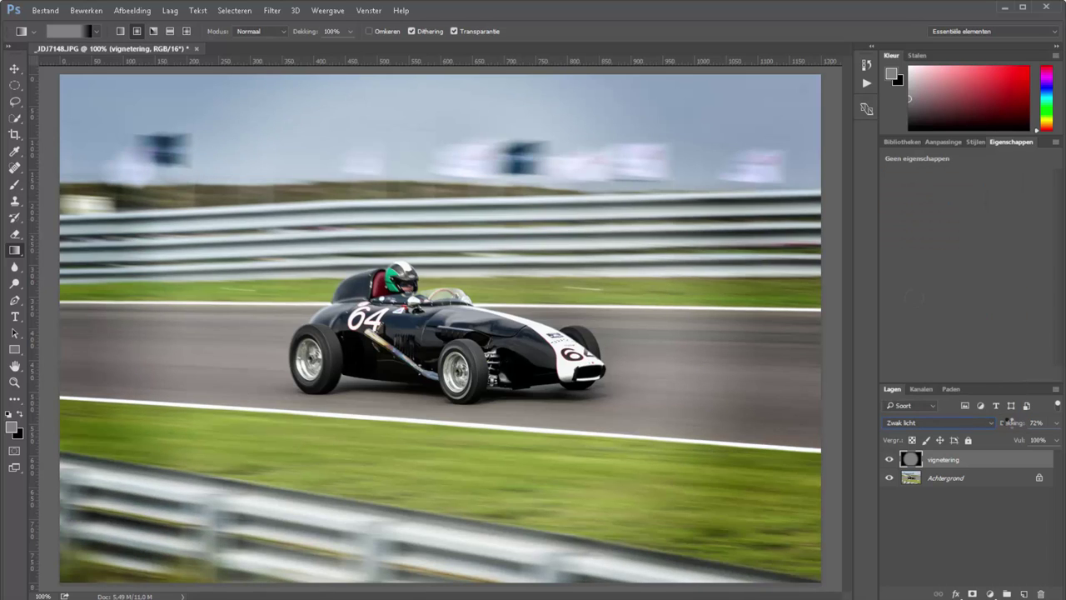